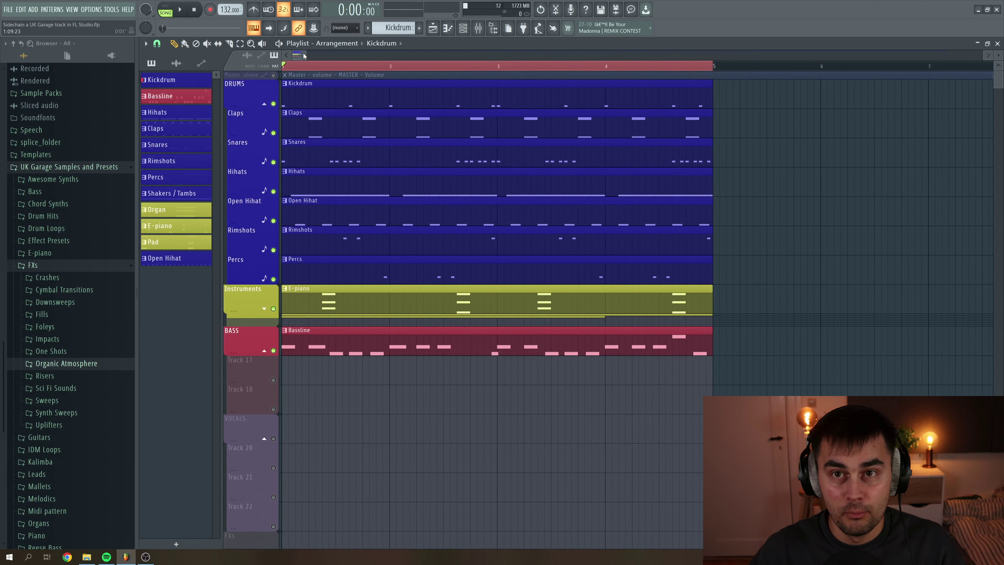
Play the four-bar arrangement to hear it, then stop playback.
{"action": "scroll", "coordinate": [307, 66], "scroll_direction": "up", "scroll_amount": 4}
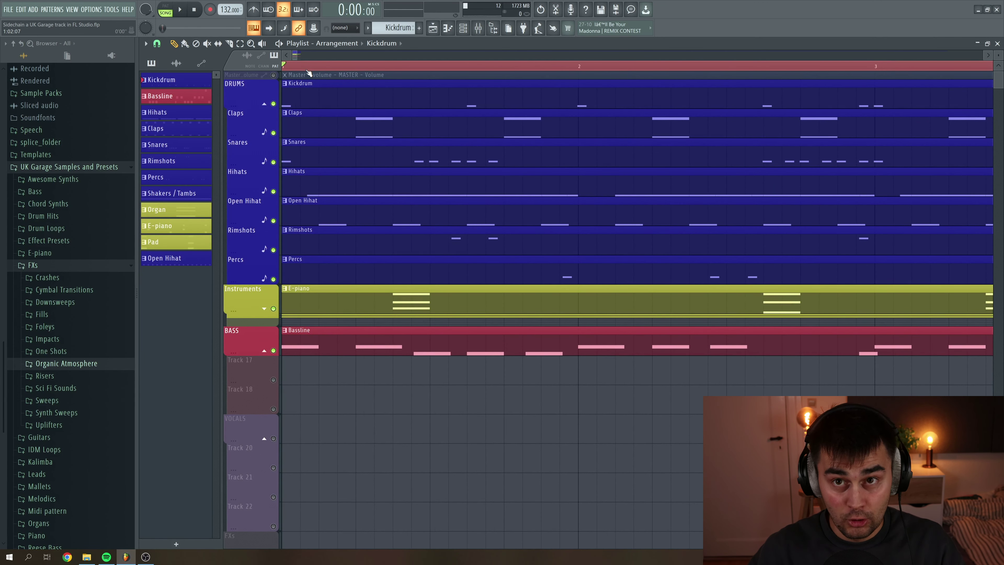
{"action": "key", "text": "space"}
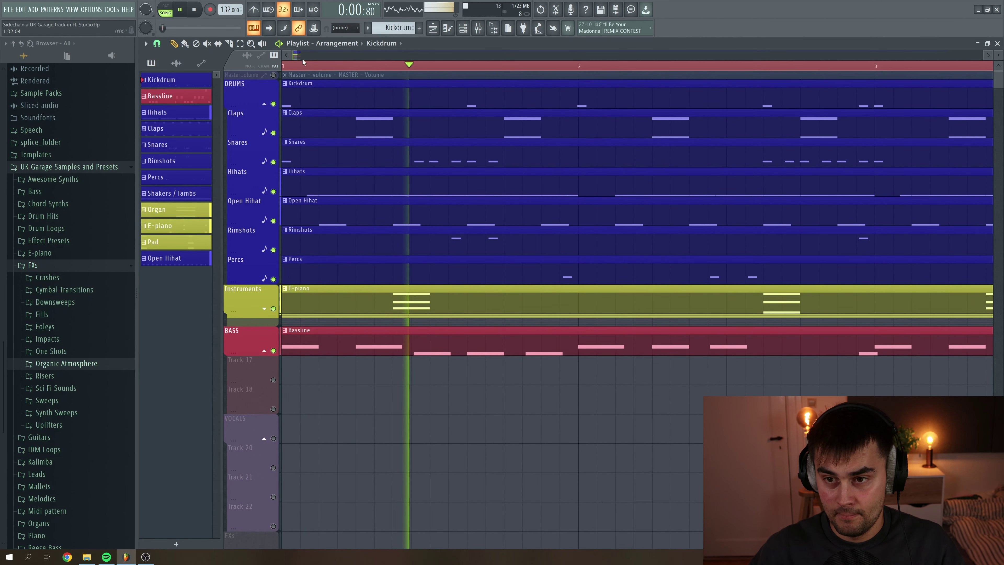
{"action": "left_click_drag", "start_coordinate": [297, 52], "coordinate": [320, 52]}
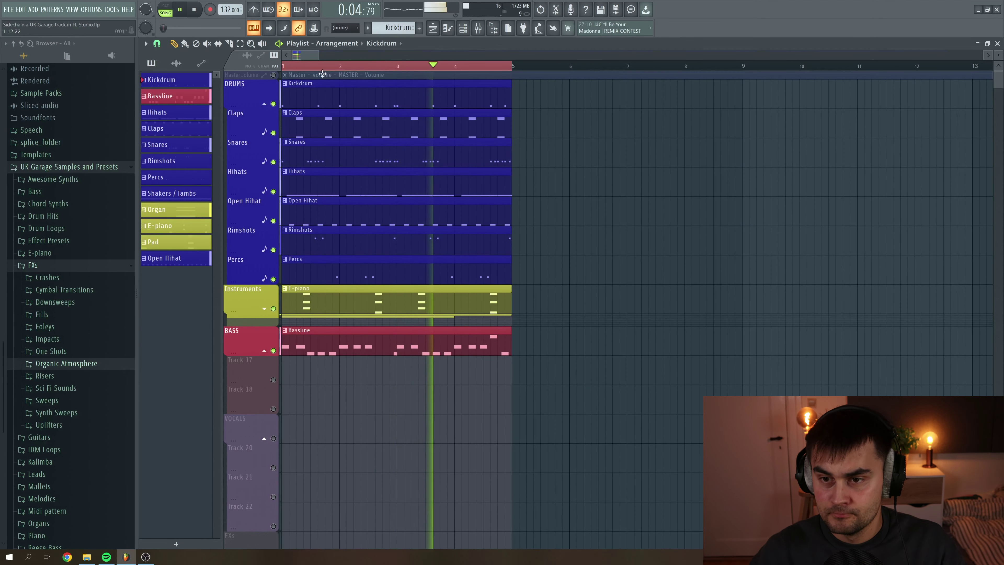
{"action": "key", "text": "space"}
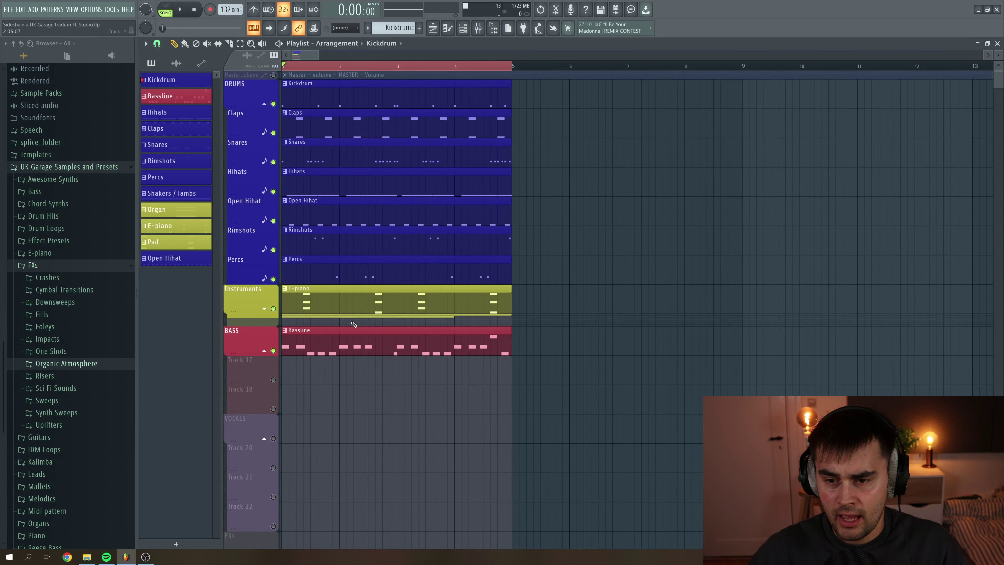
Expand and collapse the Instruments group, then play back only the kick and bass.
{"action": "left_click", "coordinate": [264, 308]}
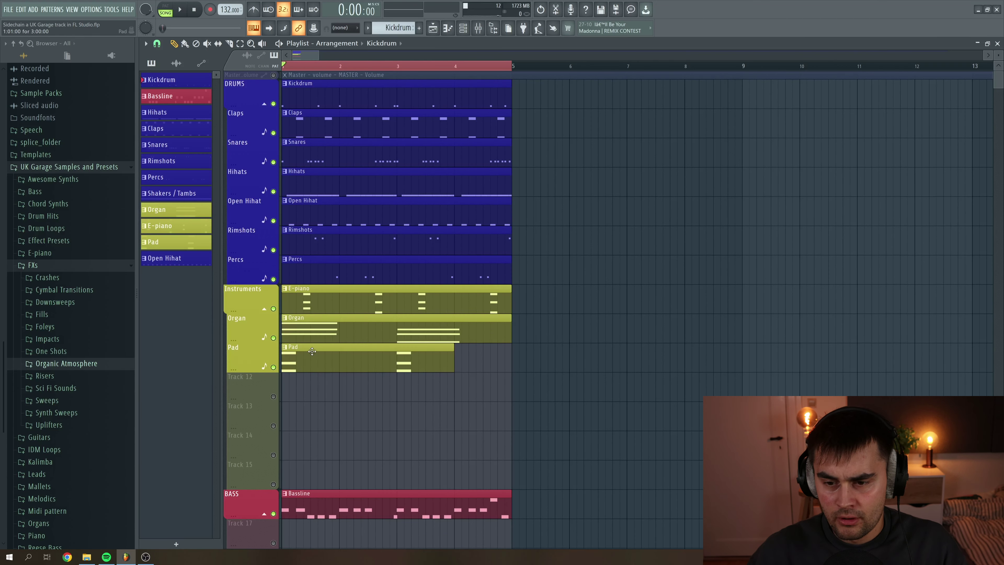
{"action": "left_click", "coordinate": [264, 309]}
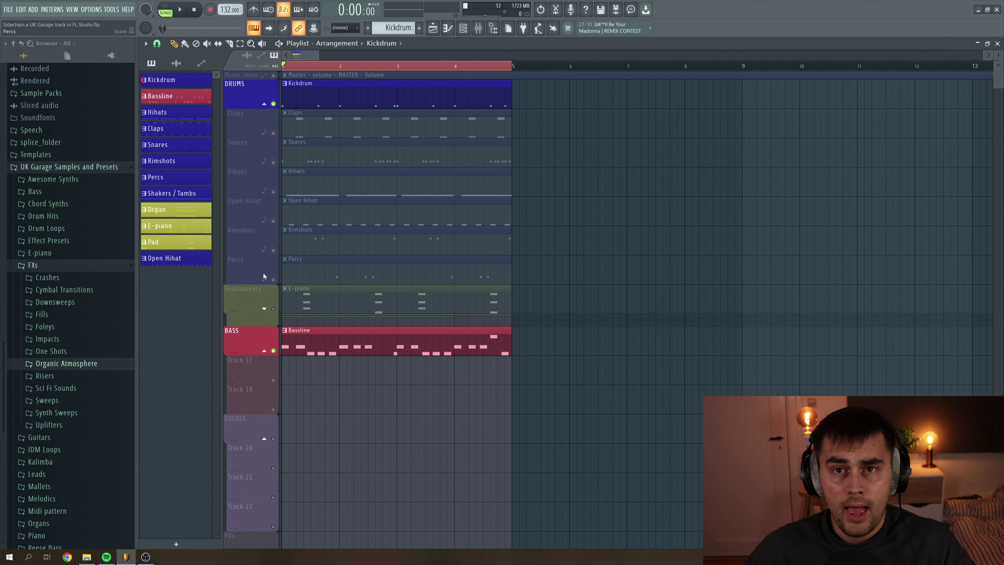
{"action": "key", "text": "space"}
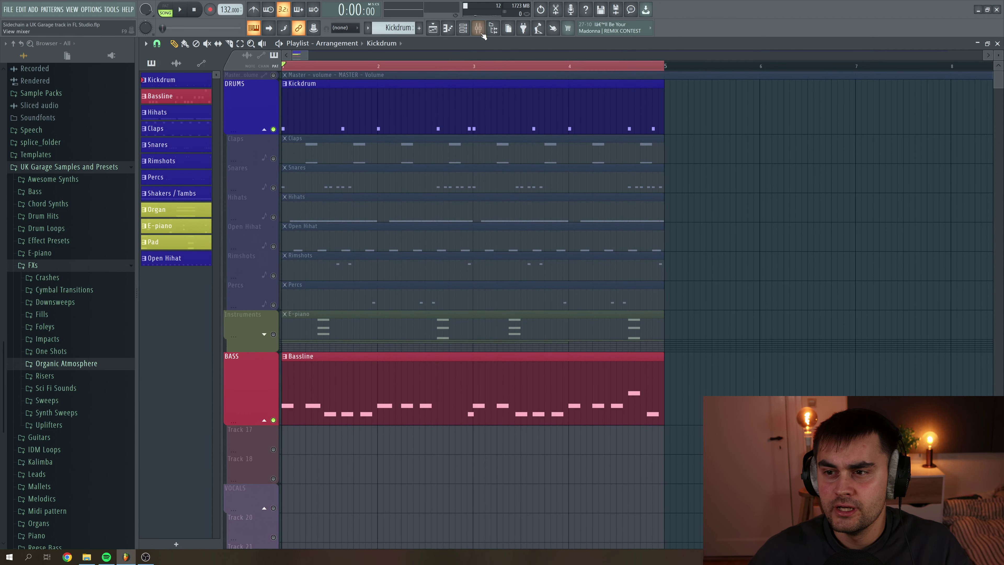
Add Fruity PanOMatic to slot 2 of mixer insert 15 (Bassline).
{"action": "left_click", "coordinate": [478, 29]}
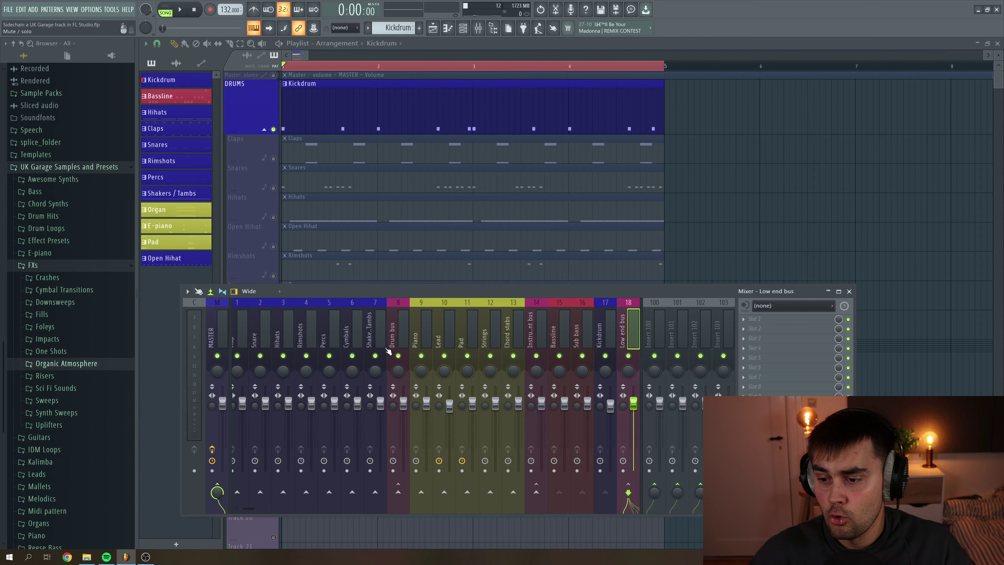
{"action": "left_click", "coordinate": [560, 341]}
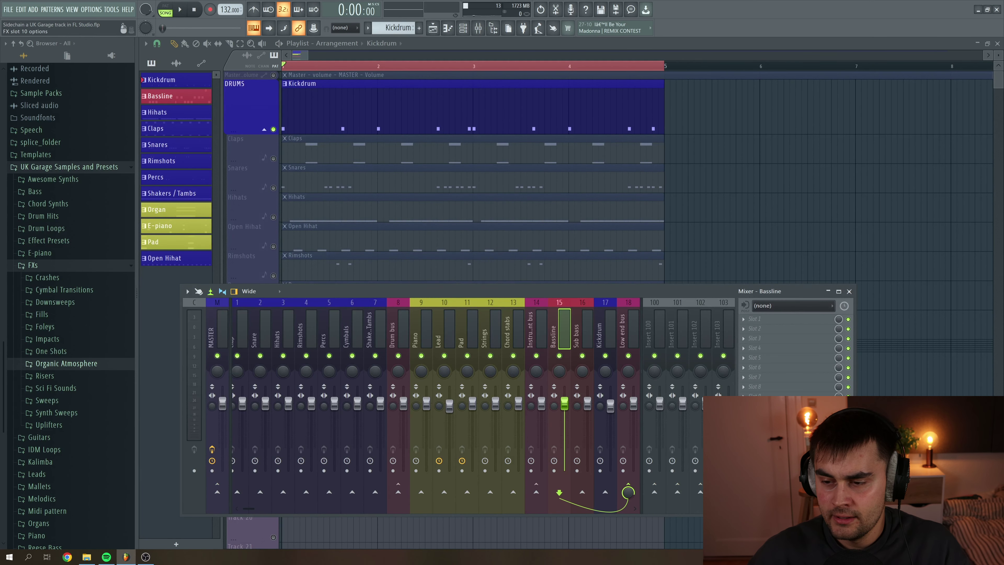
{"action": "left_click", "coordinate": [755, 328]}
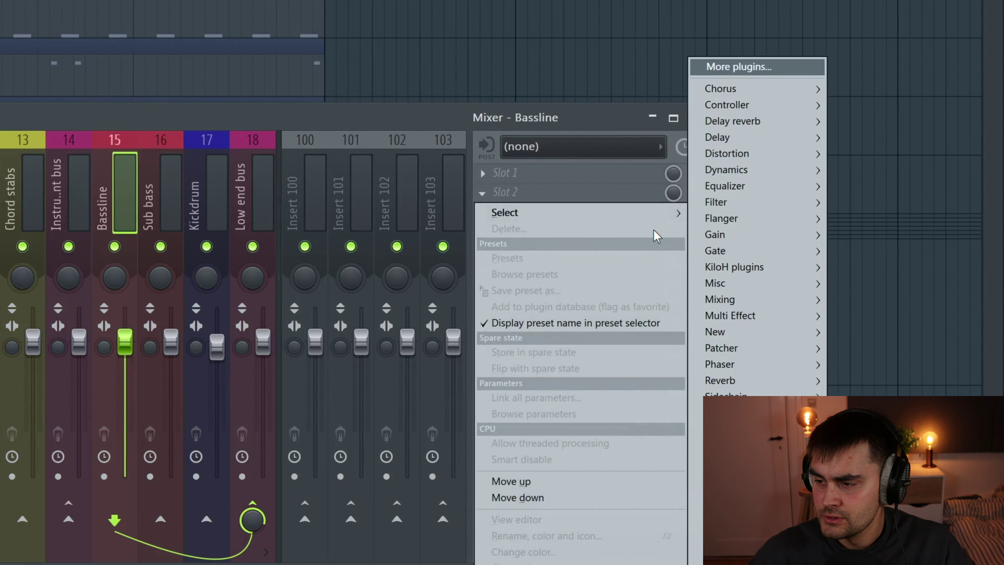
{"action": "mouse_move", "coordinate": [862, 349]}
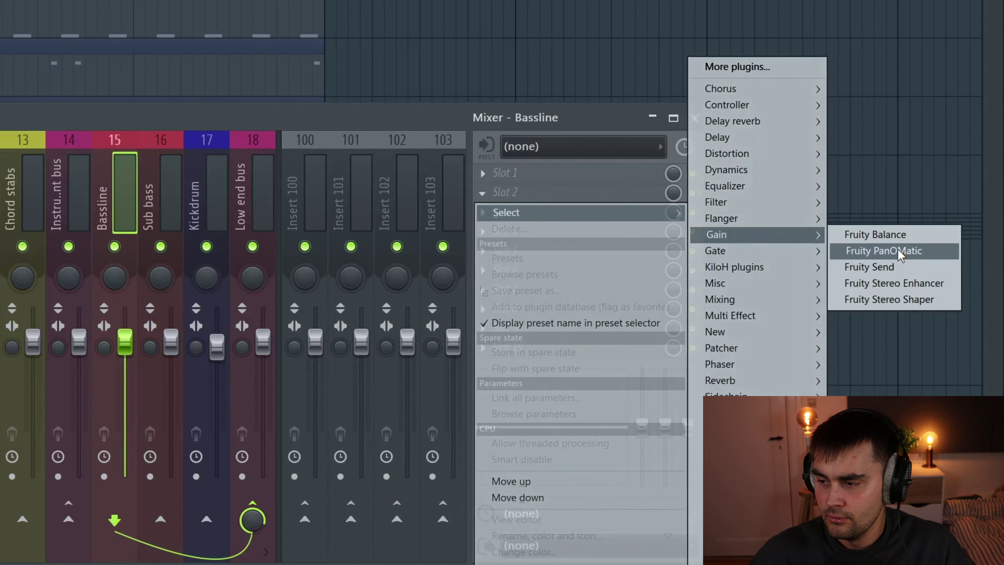
{"action": "left_click", "coordinate": [901, 253]}
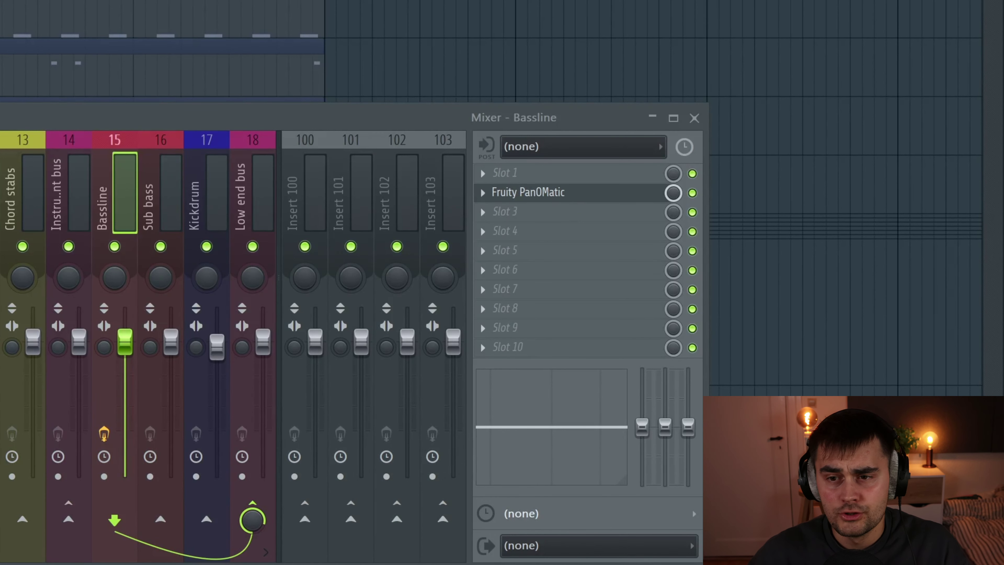
Create a PanOMatic Volume automation clip and move it onto new Track 3 under Kickdrum.
{"action": "right_click", "coordinate": [295, 207]}
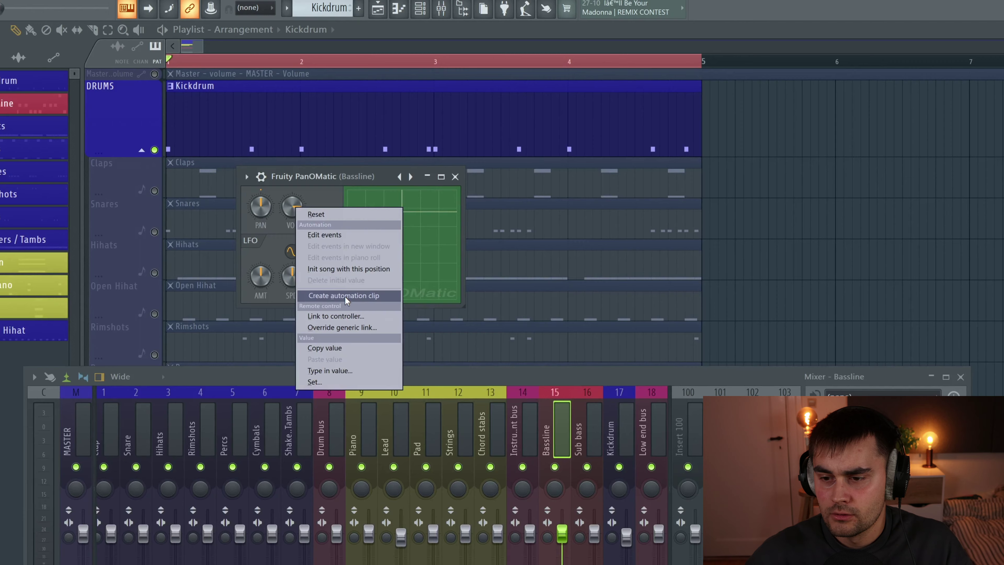
{"action": "left_click", "coordinate": [345, 296]}
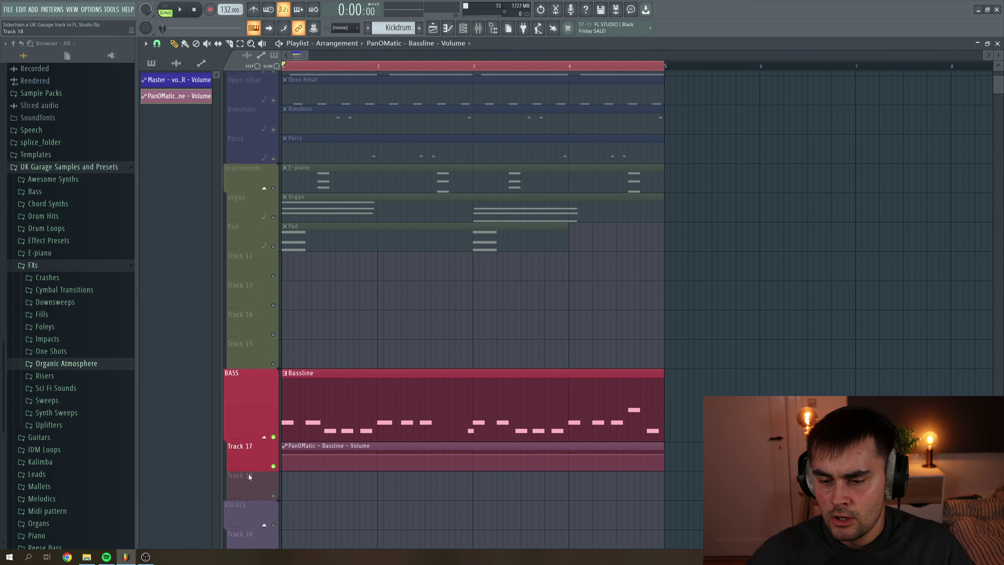
{"action": "scroll", "coordinate": [261, 447], "scroll_direction": "up", "scroll_amount": 5}
{"action": "right_click", "coordinate": [248, 141]}
{"action": "left_click", "coordinate": [282, 294]}
{"action": "scroll", "coordinate": [336, 313], "scroll_direction": "down", "scroll_amount": 8}
{"action": "left_click_drag", "start_coordinate": [336, 390], "coordinate": [260, 170]}
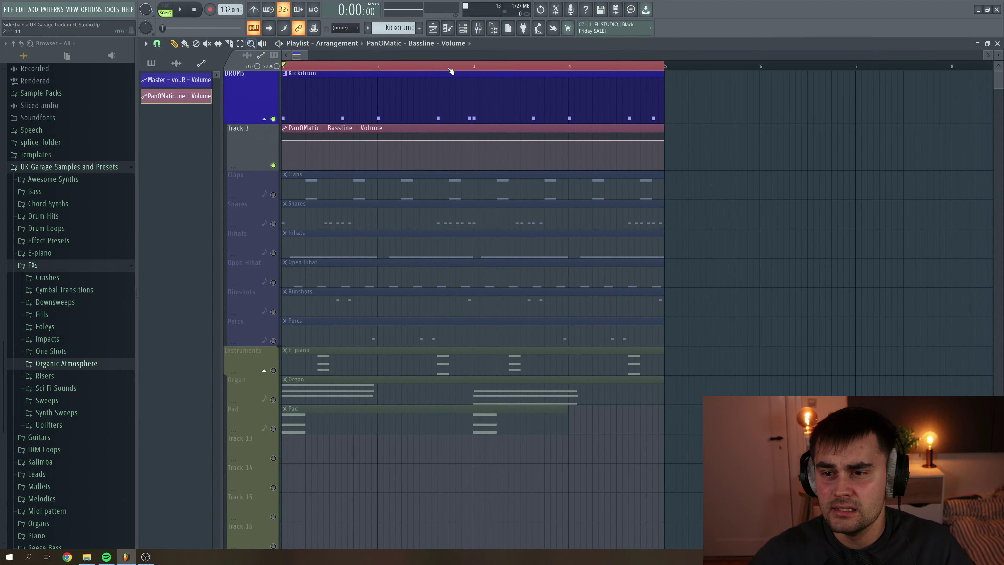
{"action": "left_click_drag", "start_coordinate": [306, 56], "coordinate": [298, 55]}
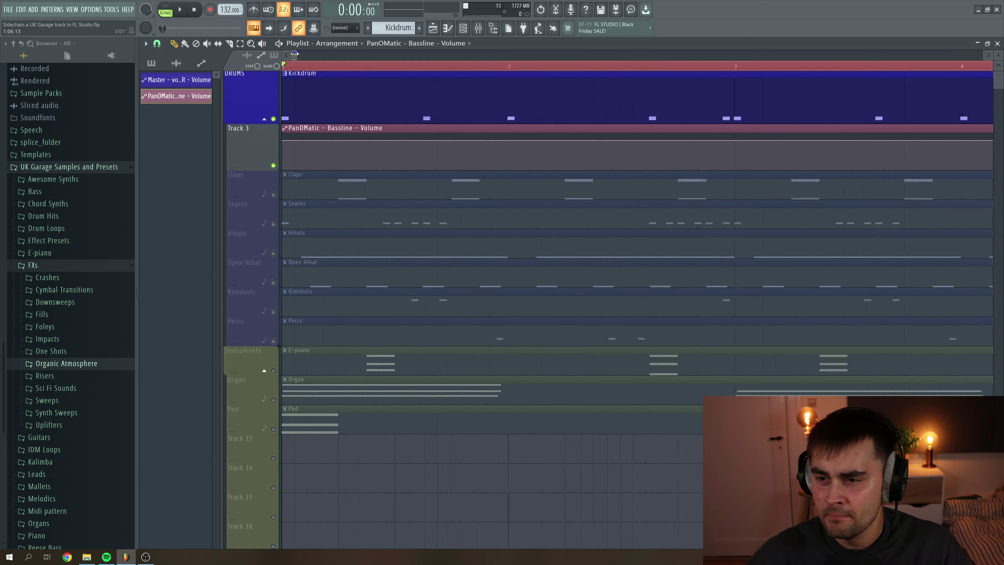
Pull the clip's first point to the bottom so volume rises from silence, and play it back.
{"action": "left_click", "coordinate": [314, 143]}
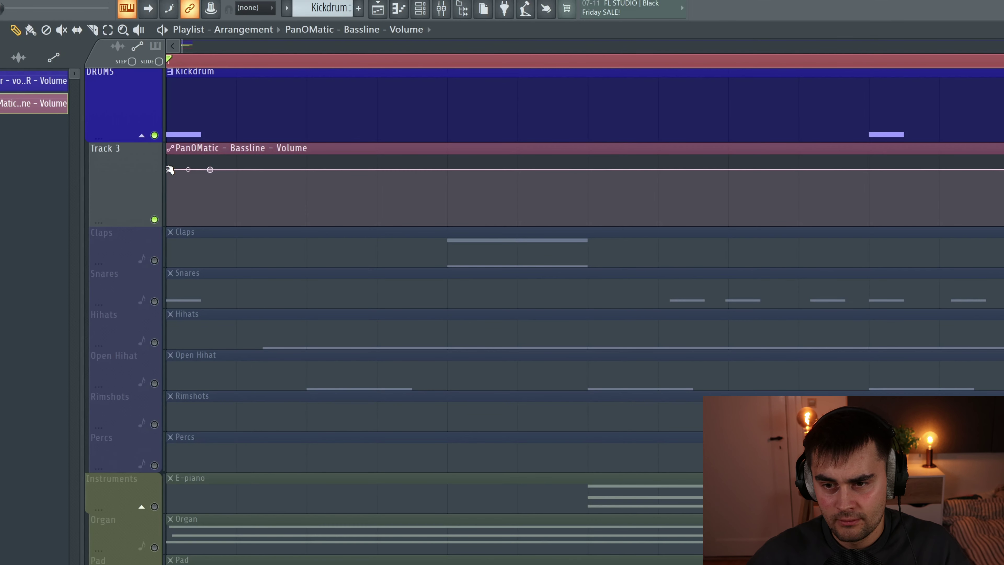
{"action": "left_click_drag", "start_coordinate": [170, 169], "coordinate": [168, 221]}
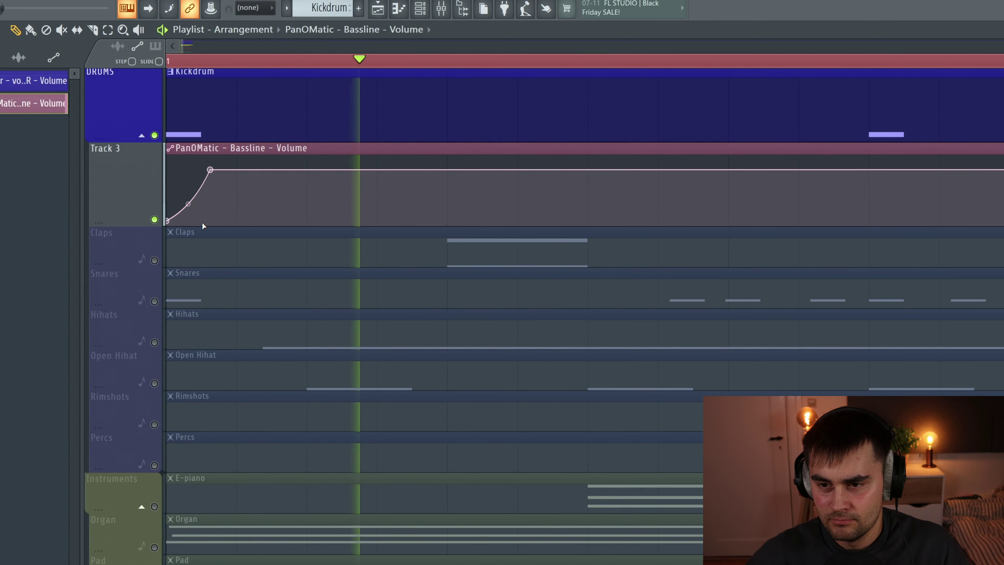
{"action": "key", "text": "space"}
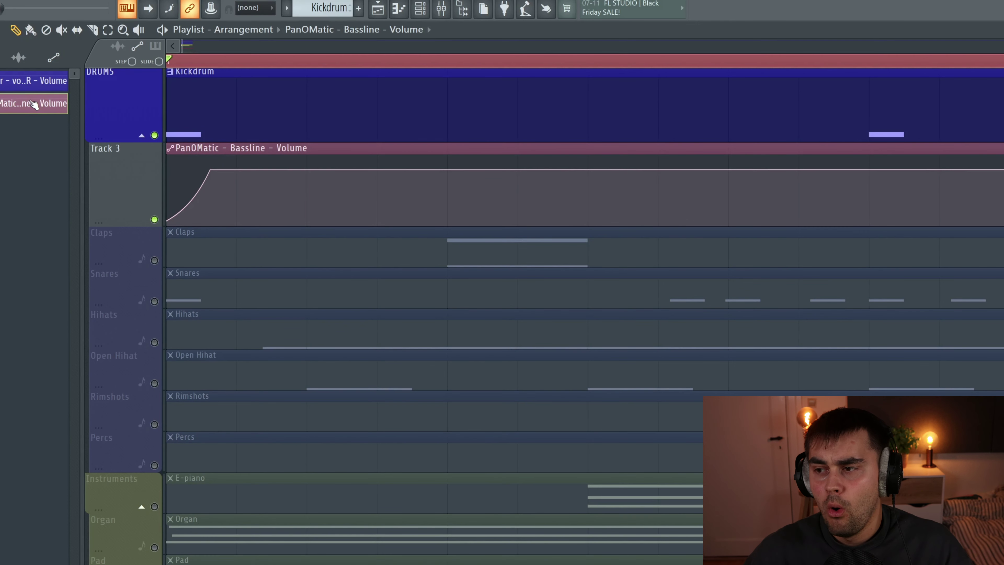
Slice the automation clip after the first kick and delete the leftover part.
{"action": "key", "text": "c"}
{"action": "left_click", "coordinate": [321, 166]}
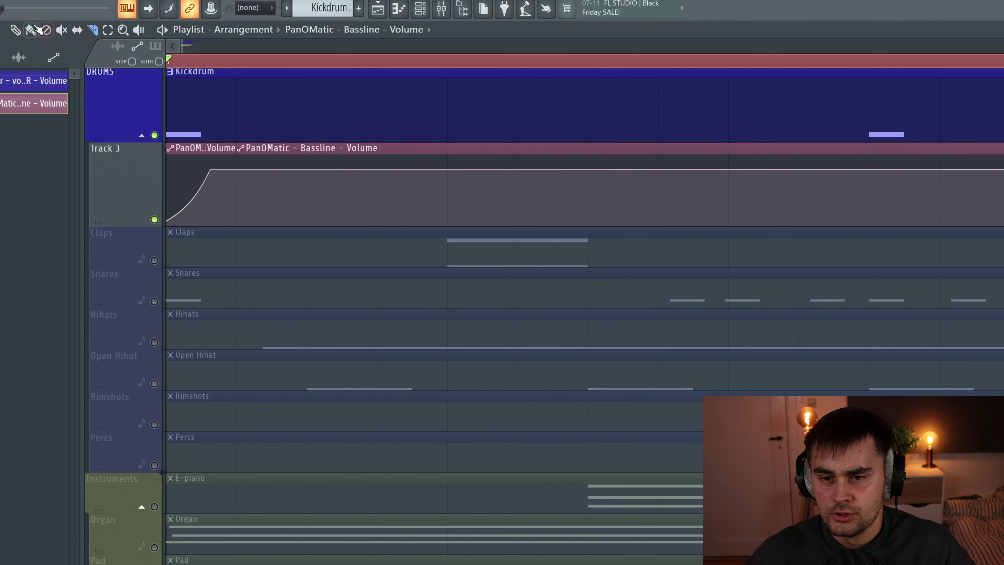
{"action": "left_click", "coordinate": [15, 30]}
{"action": "right_click", "coordinate": [732, 197]}
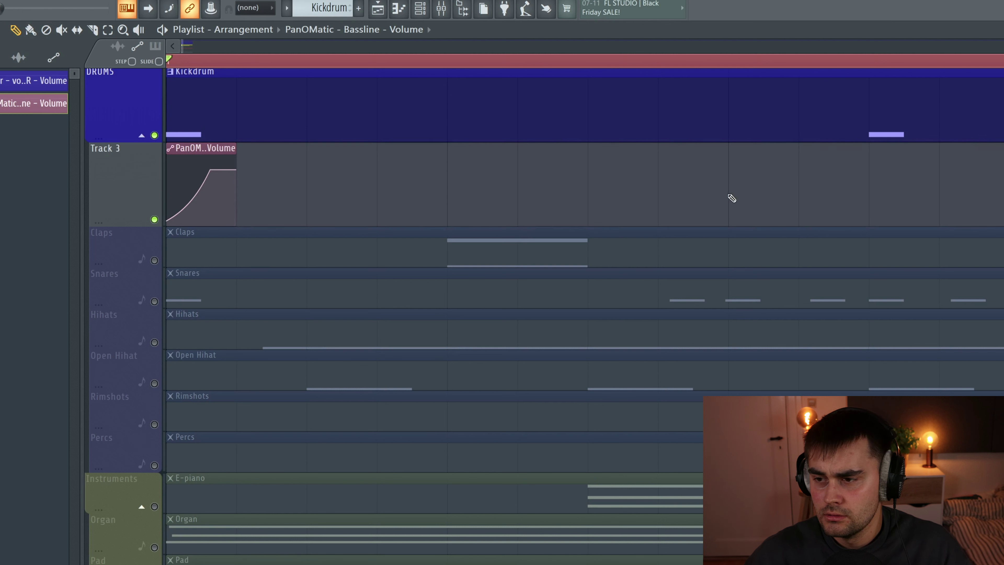
Place copies of the volume ramp clip on Track 3 under each kick hit through bar 2.
{"action": "left_click_drag", "start_coordinate": [799, 178], "coordinate": [869, 170]}
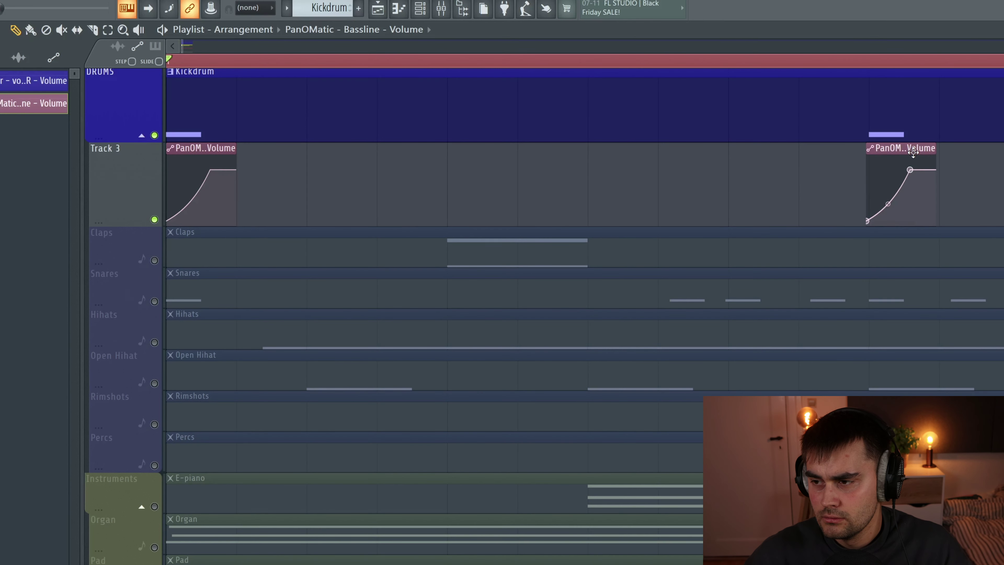
{"action": "key", "text": "space"}
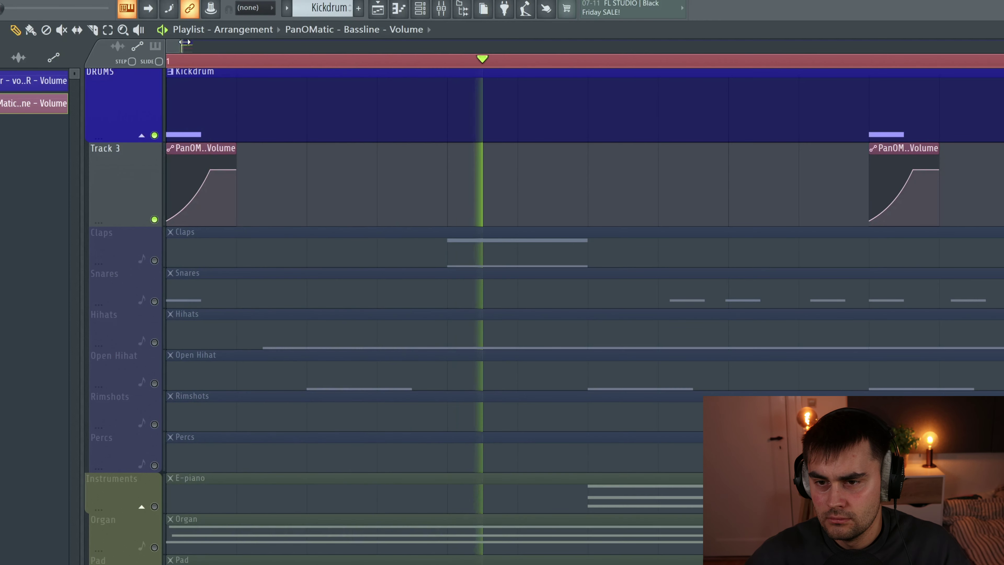
{"action": "scroll", "coordinate": [190, 53], "scroll_direction": "down", "scroll_amount": 5}
{"action": "left_click", "coordinate": [268, 173]}
{"action": "key", "text": "space"}
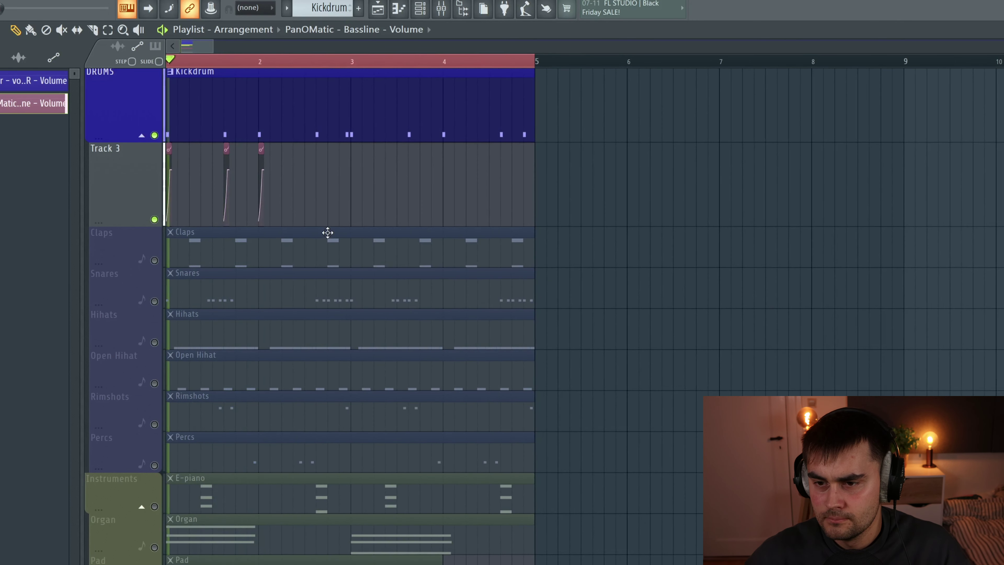
{"action": "left_click", "coordinate": [323, 170]}
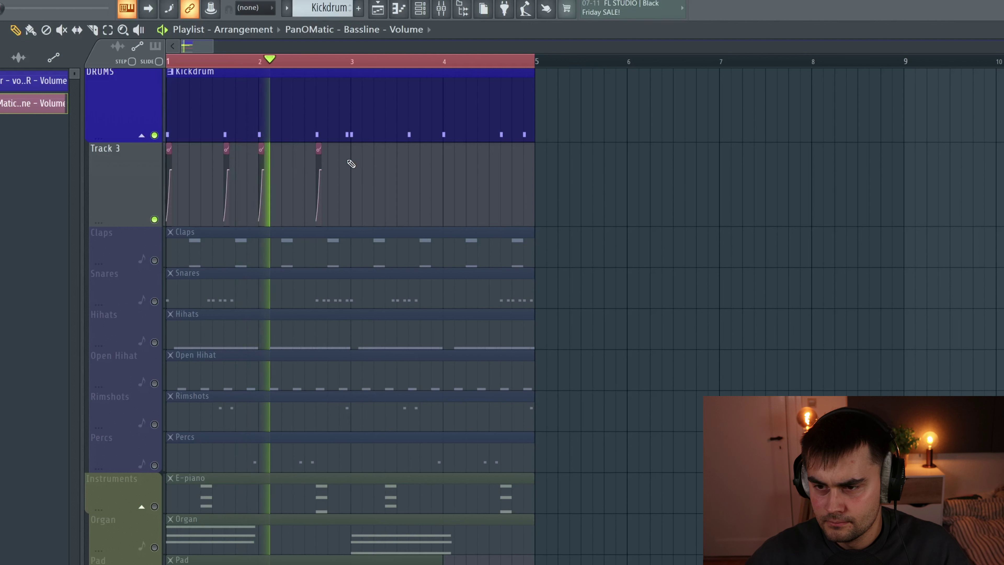
{"action": "left_click_drag", "start_coordinate": [212, 45], "coordinate": [188, 46]}
{"action": "left_click", "coordinate": [247, 172]}
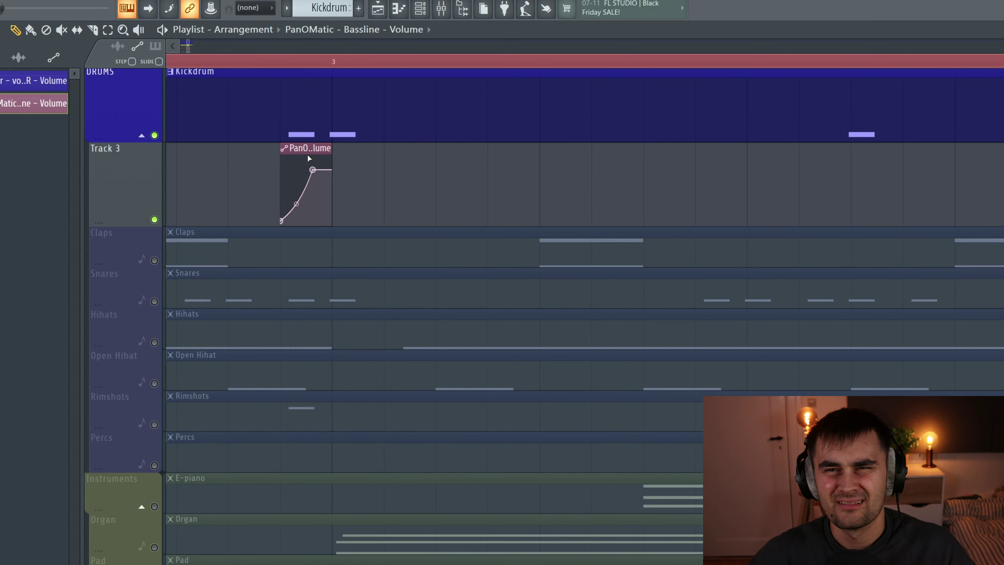
Align a clip with the bar 3 kick, shorten it, add a matching clip after it, and play.
{"action": "scroll", "coordinate": [307, 123], "scroll_direction": "up", "scroll_amount": 2}
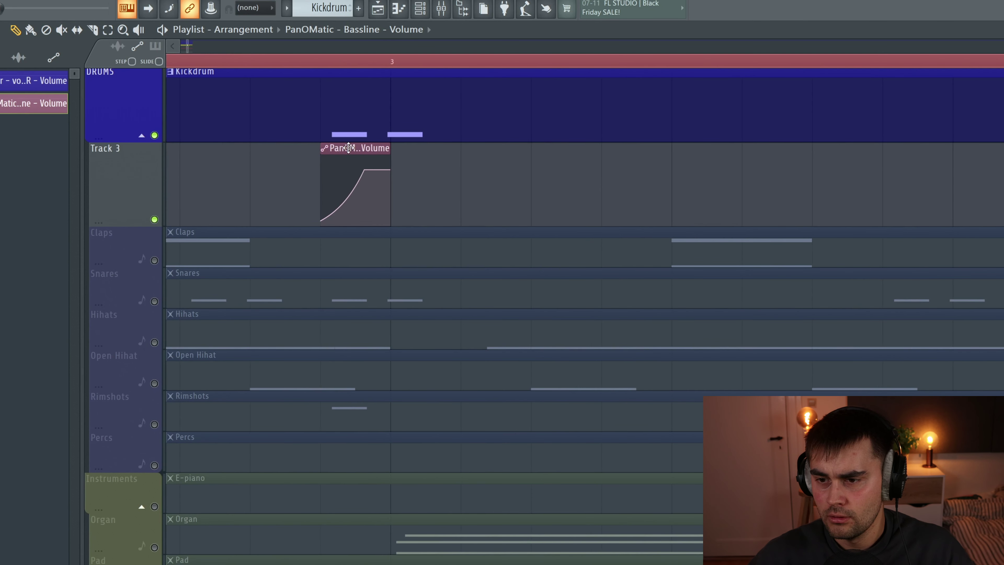
{"action": "left_click_drag", "start_coordinate": [368, 148], "coordinate": [376, 146]}
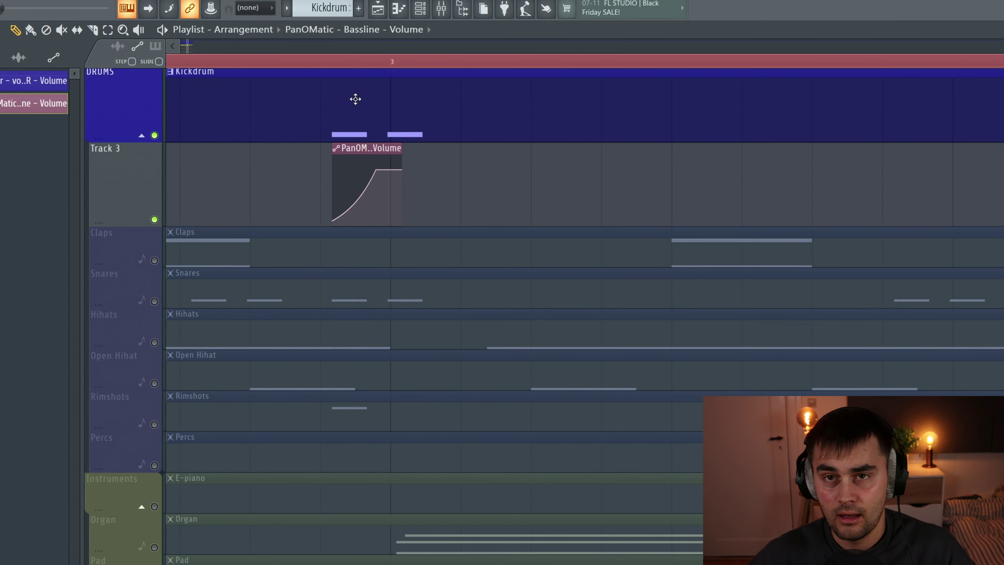
{"action": "left_click_drag", "start_coordinate": [402, 148], "coordinate": [385, 143]}
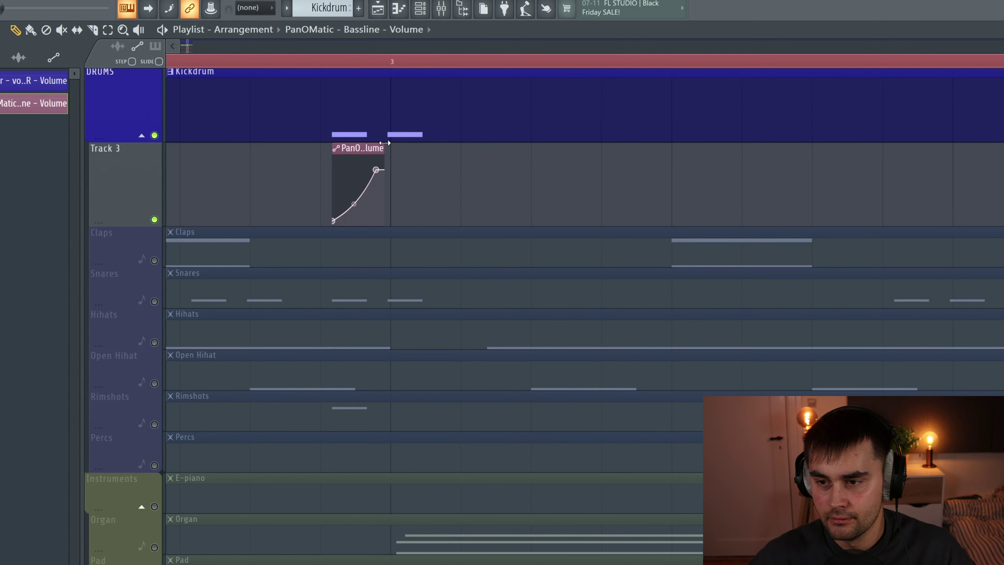
{"action": "left_click_drag", "start_coordinate": [471, 169], "coordinate": [444, 168]}
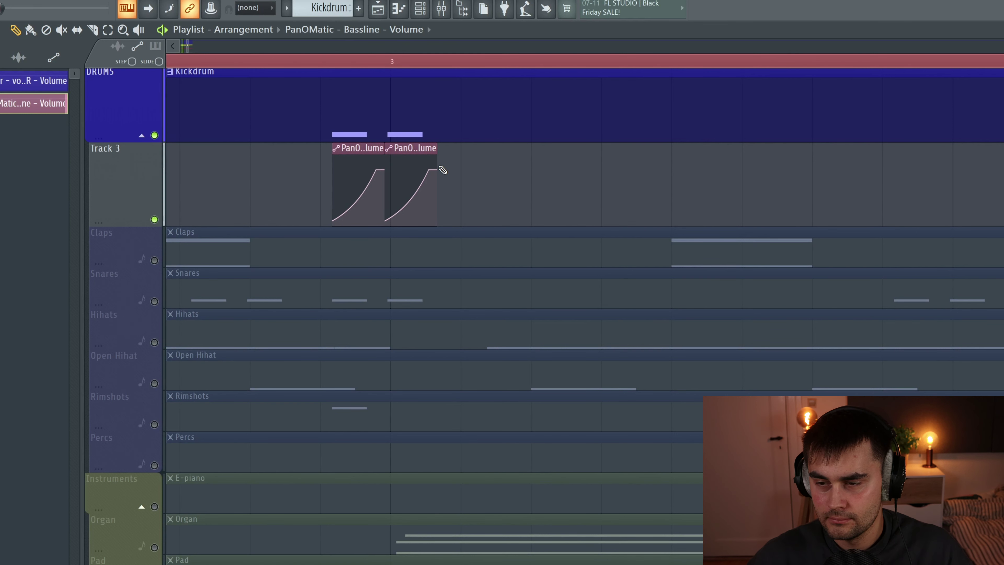
{"action": "key", "text": "space"}
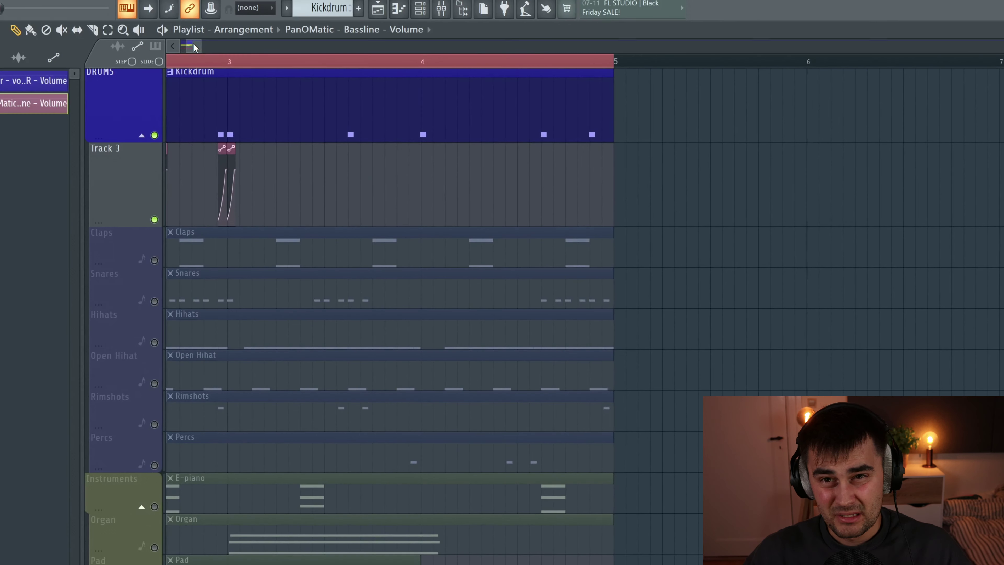
Add volume ramp clips under the bar 4 kick and the final kick, nudging them onto the hits.
{"action": "scroll", "coordinate": [195, 47], "scroll_direction": "down", "scroll_amount": 2}
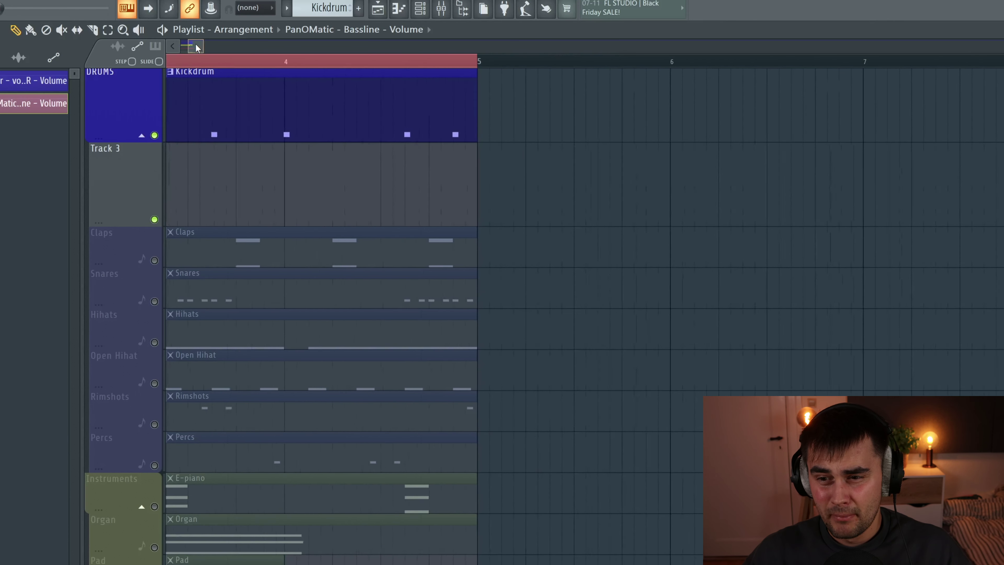
{"action": "scroll", "coordinate": [311, 178], "scroll_direction": "up", "scroll_amount": 4}
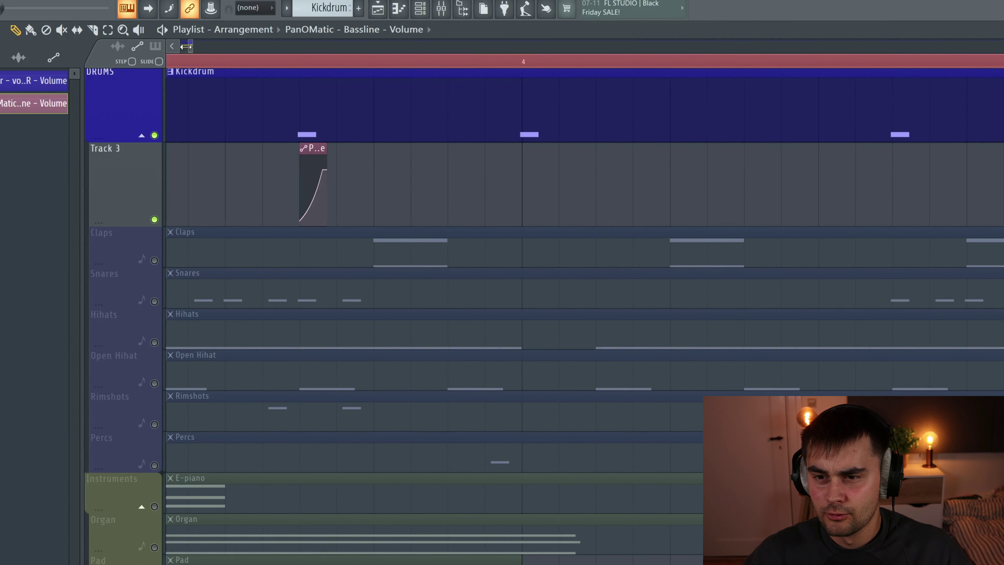
{"action": "scroll", "coordinate": [192, 51], "scroll_direction": "up", "scroll_amount": 3}
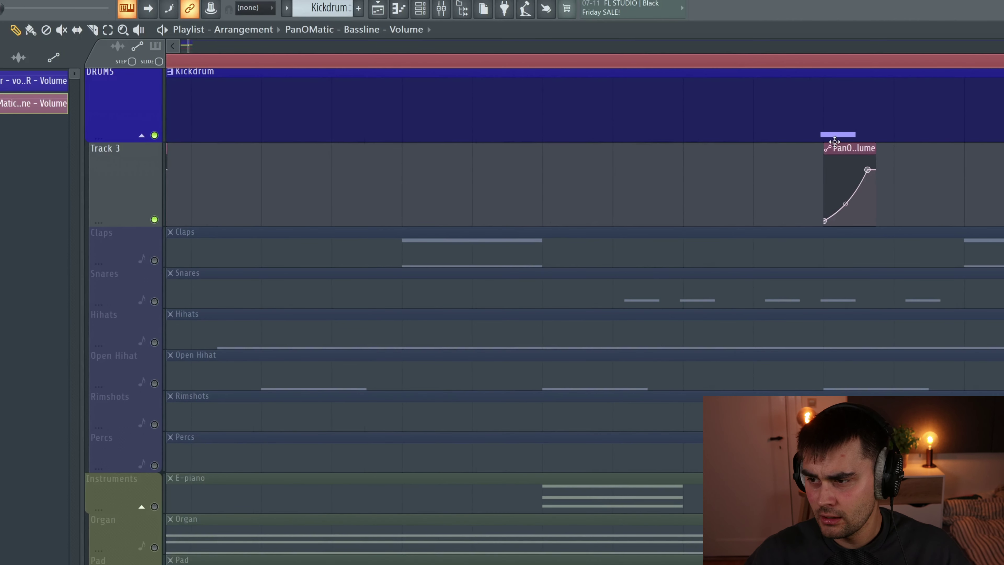
{"action": "scroll", "coordinate": [213, 61], "scroll_direction": "up", "scroll_amount": 4}
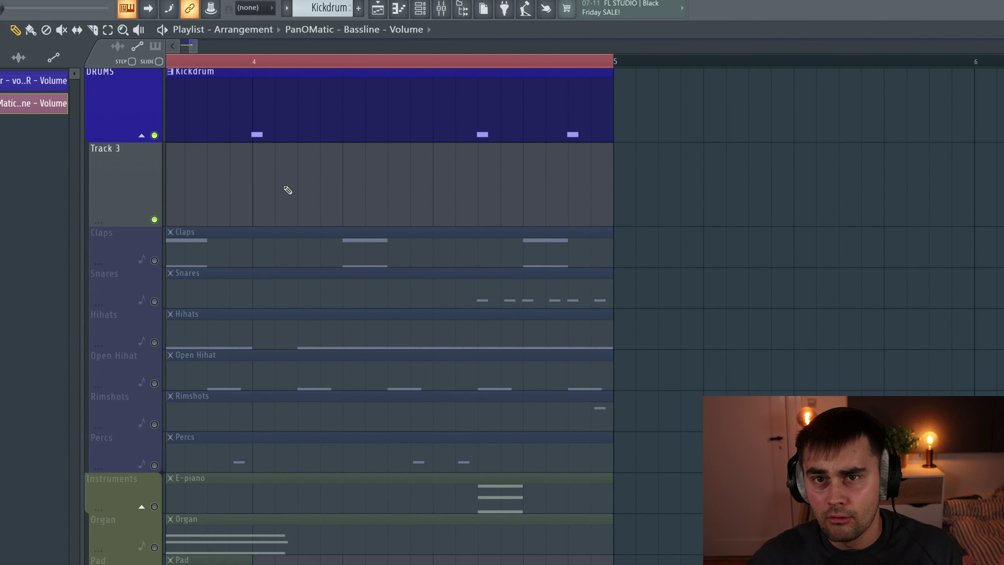
{"action": "left_click", "coordinate": [230, 174]}
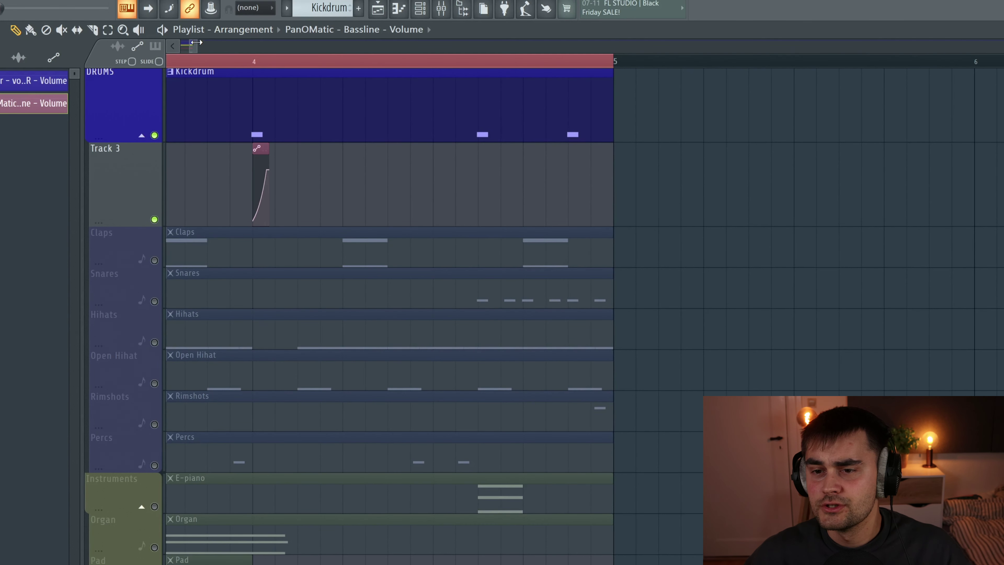
{"action": "left_click_drag", "start_coordinate": [197, 46], "coordinate": [186, 45]}
{"action": "left_click_drag", "start_coordinate": [460, 150], "coordinate": [454, 150]}
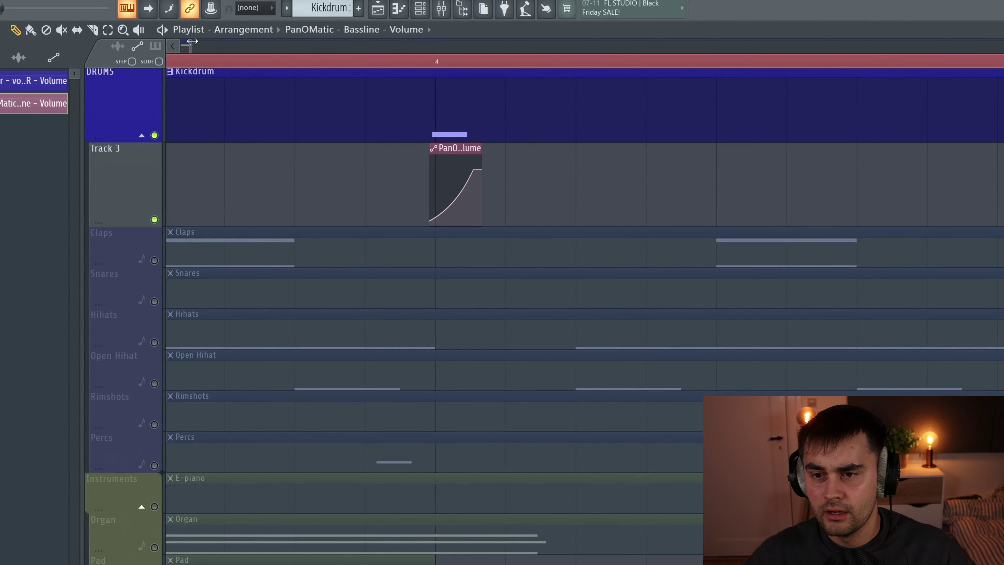
{"action": "scroll", "coordinate": [192, 46], "scroll_direction": "right", "scroll_amount": 5}
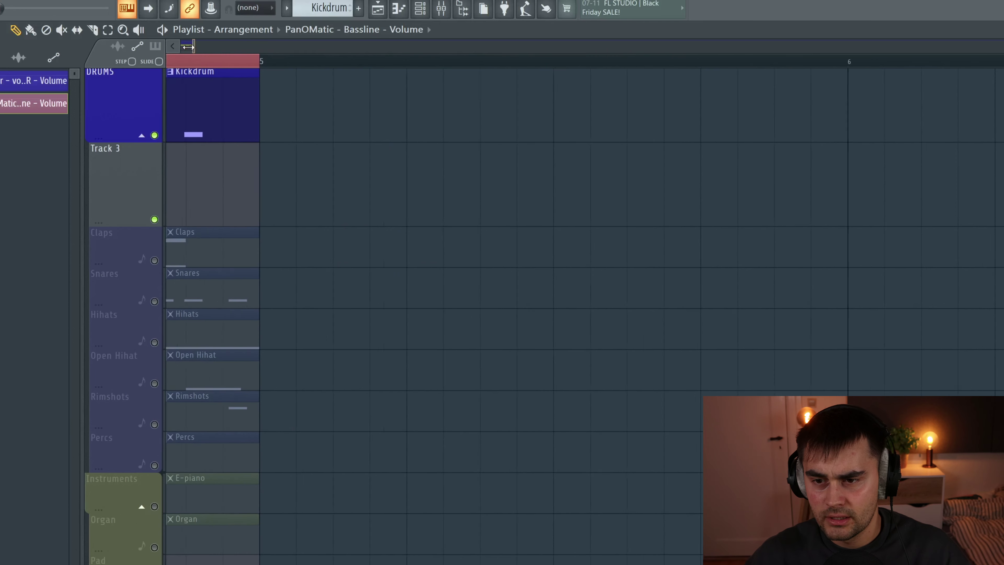
{"action": "left_click", "coordinate": [213, 204]}
{"action": "scroll", "coordinate": [227, 71], "scroll_direction": "down", "scroll_amount": 5}
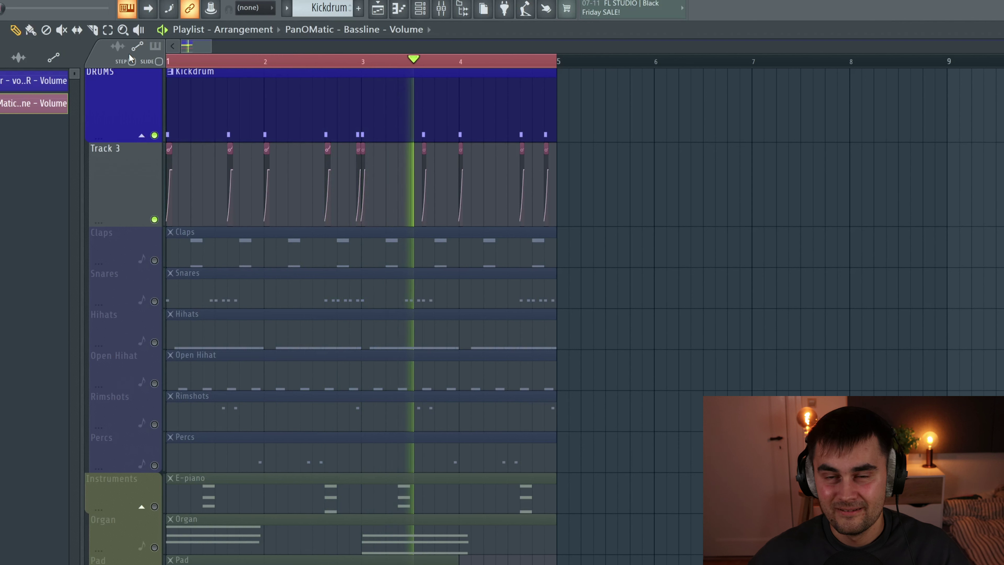
Stop playback, mute Track 3, and replay to hear the bass without ducking.
{"action": "key", "text": "space"}
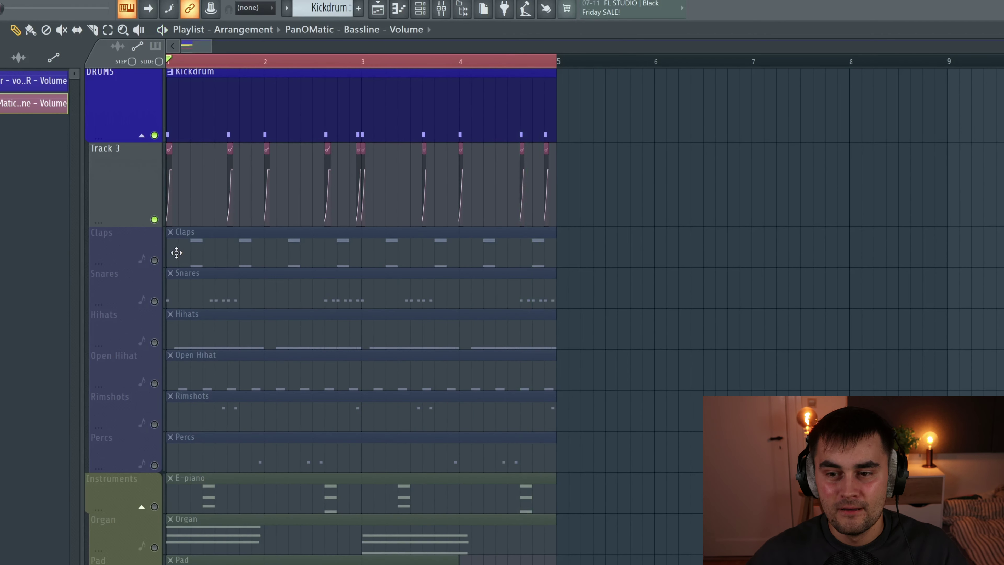
{"action": "left_click", "coordinate": [155, 220]}
{"action": "key", "text": "space"}
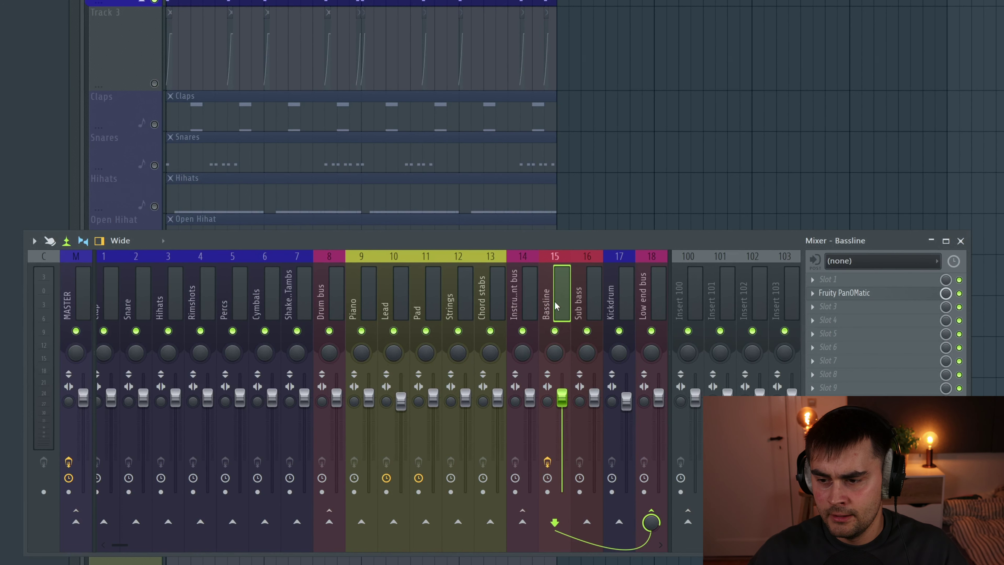
Scroll the mixer to the Kickdrum insert and restart playback to hear the ducking.
{"action": "left_click_drag", "start_coordinate": [119, 548], "coordinate": [141, 546]}
{"action": "left_click", "coordinate": [497, 295]}
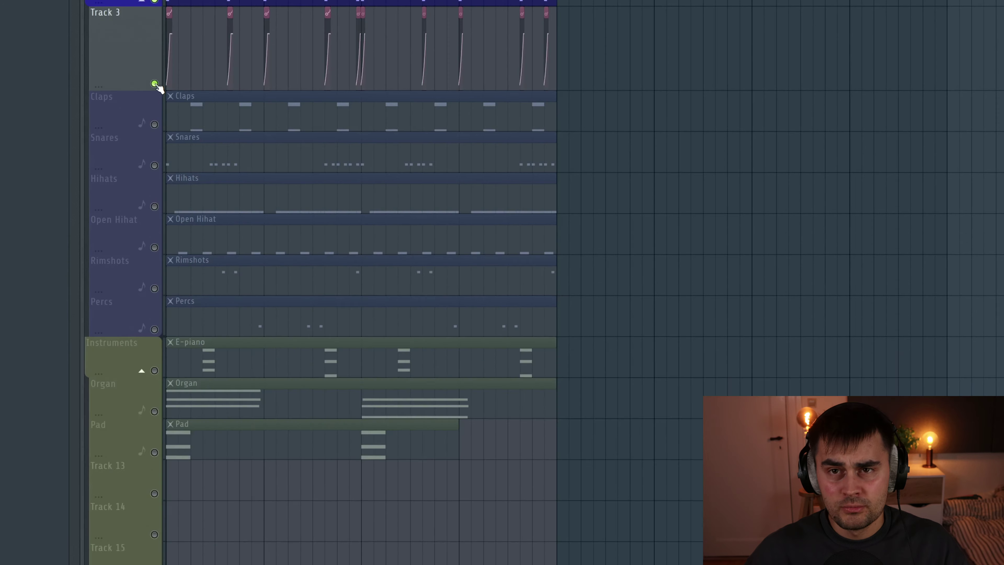
{"action": "key", "text": "F9"}
{"action": "key", "text": "space"}
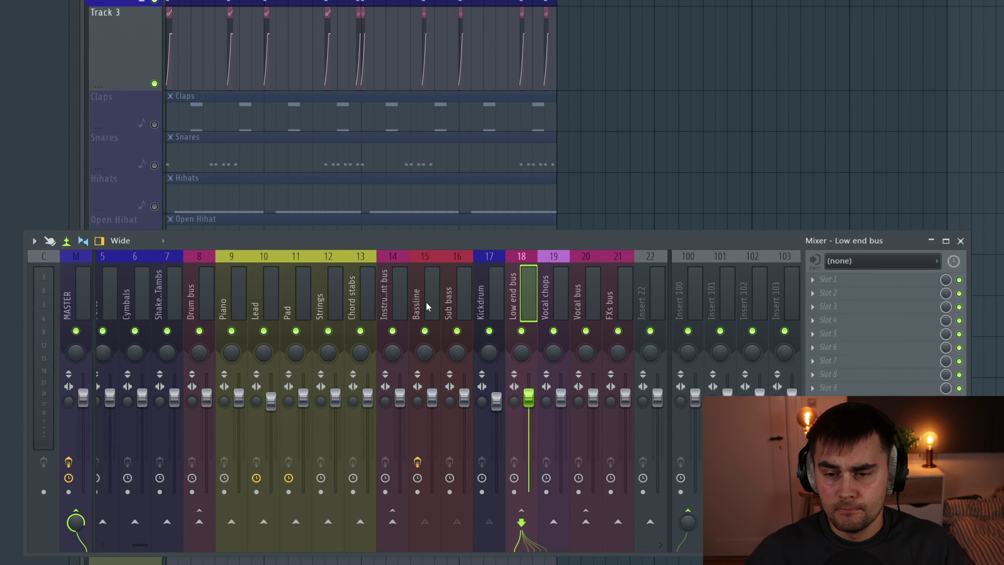